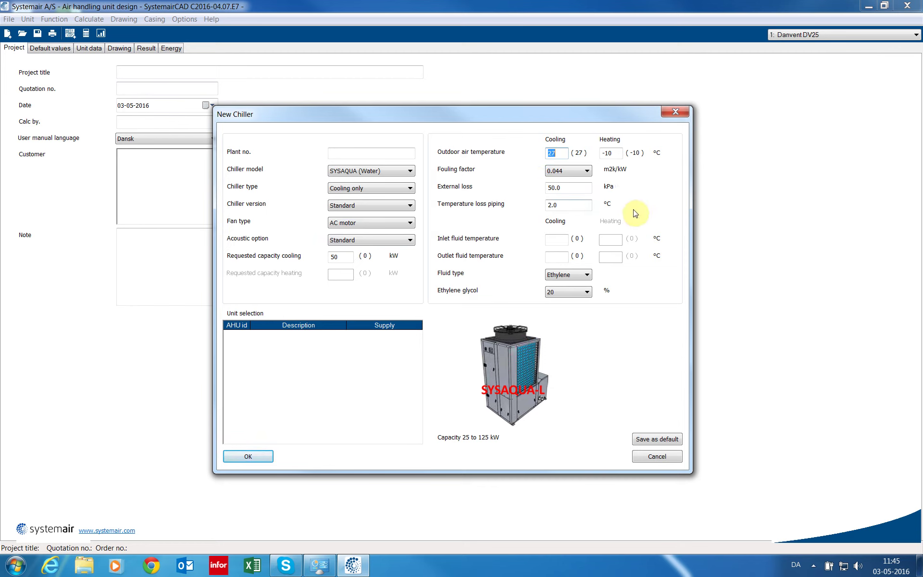
Set the cooling inlet fluid temperature to 12 °C and the outlet to 6 °C, and create the chiller
{"action": "left_click", "coordinate": [554, 242]}
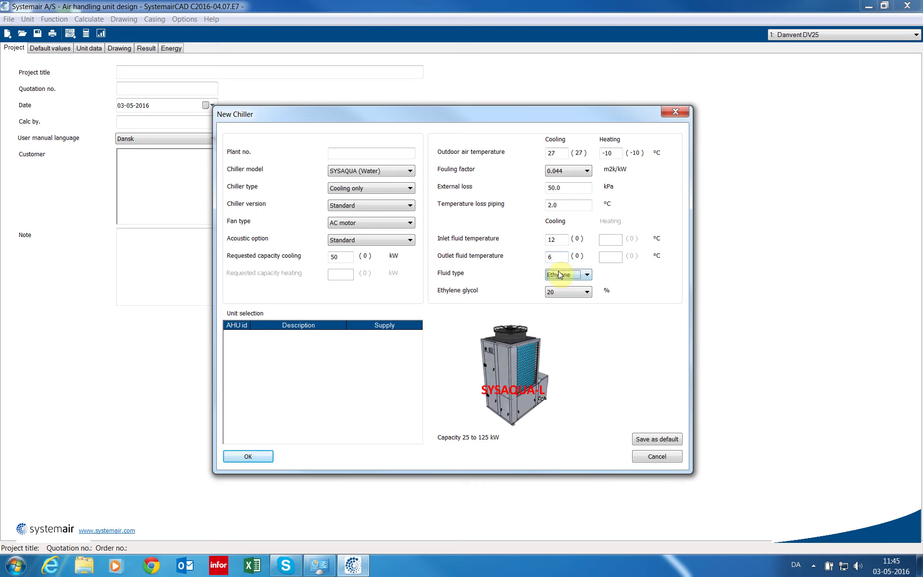
{"action": "left_click", "coordinate": [259, 456]}
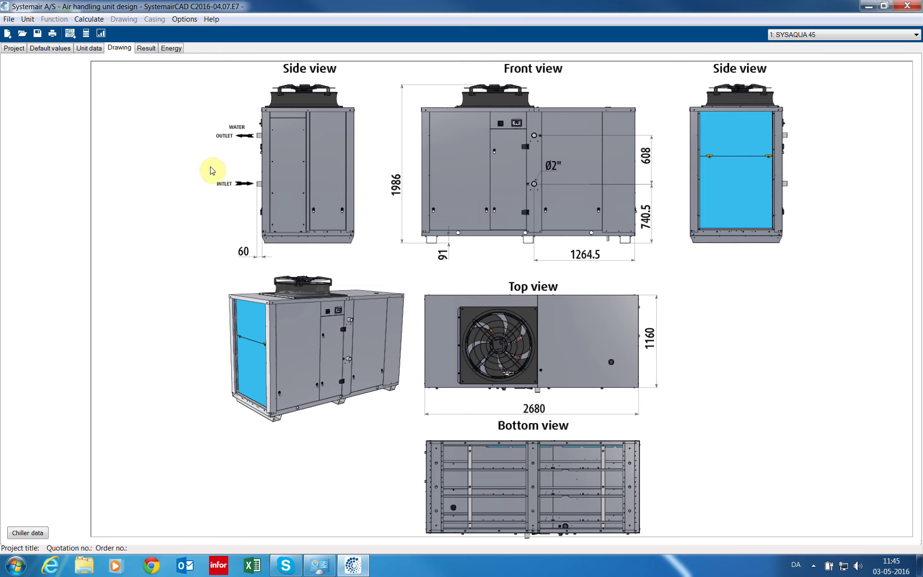
Add the water flow switch and main switch accessories to the chiller and accept its data
{"action": "double_click", "coordinate": [454, 200]}
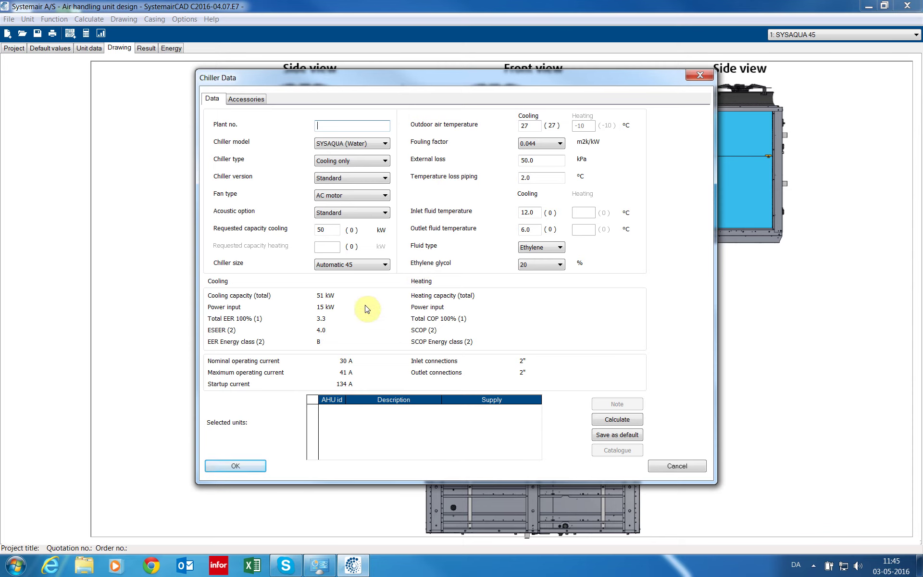
{"action": "left_click", "coordinate": [244, 99]}
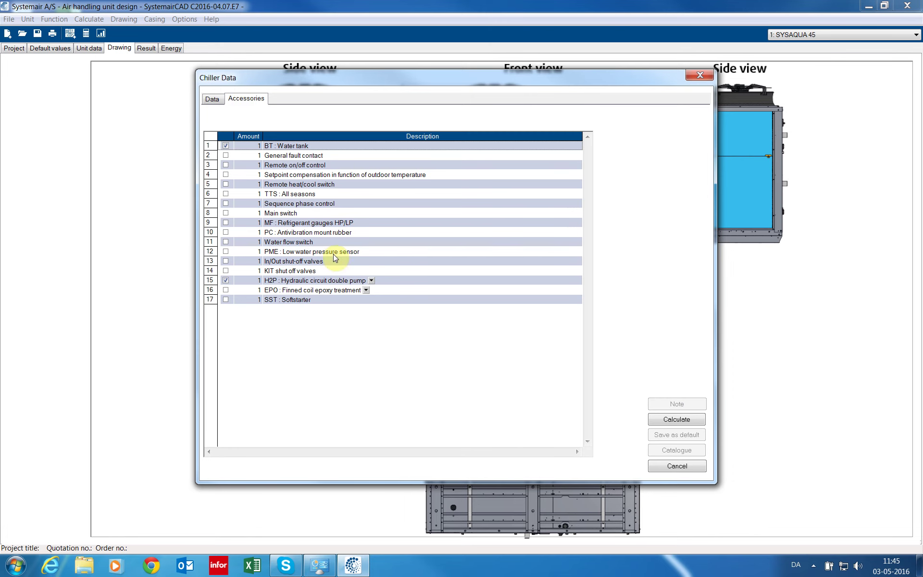
{"action": "left_click", "coordinate": [226, 242]}
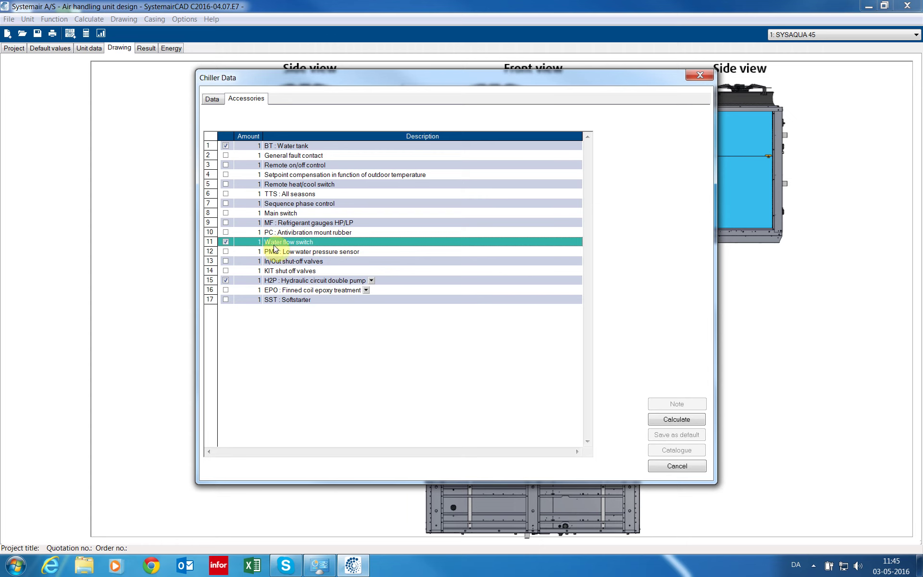
{"action": "left_click", "coordinate": [225, 213]}
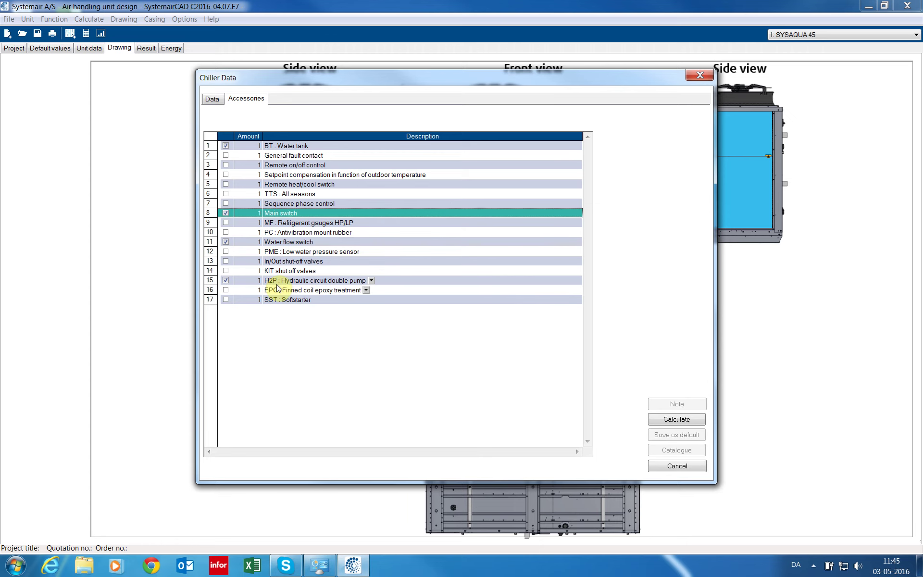
{"action": "left_click", "coordinate": [213, 100]}
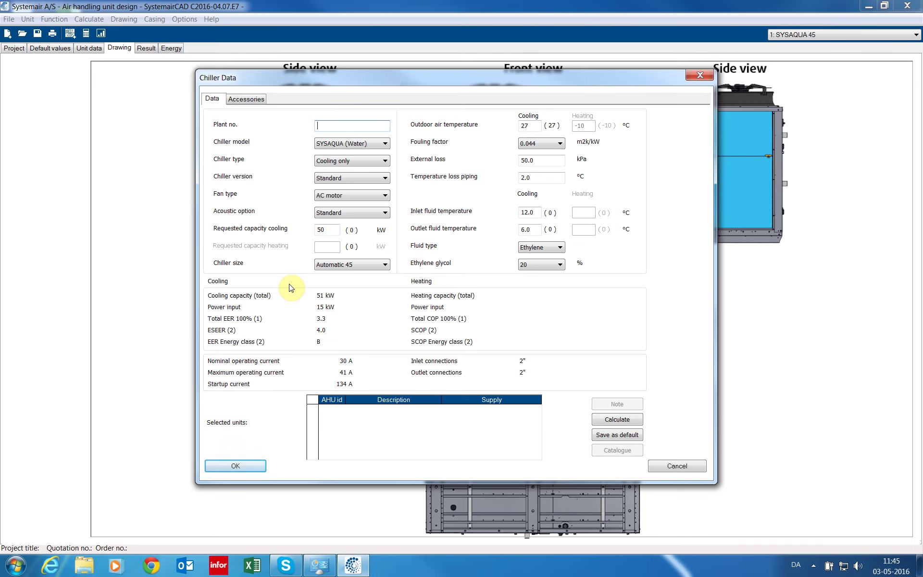
{"action": "left_click", "coordinate": [255, 466]}
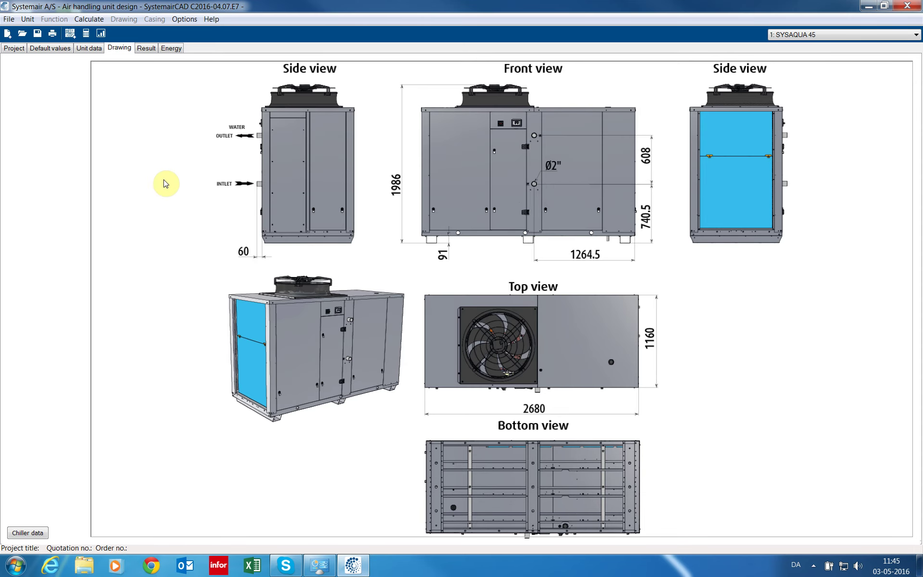
Show the chiller's calculation results and generate an English printout preview with full technical specification and drawing
{"action": "left_click", "coordinate": [146, 48]}
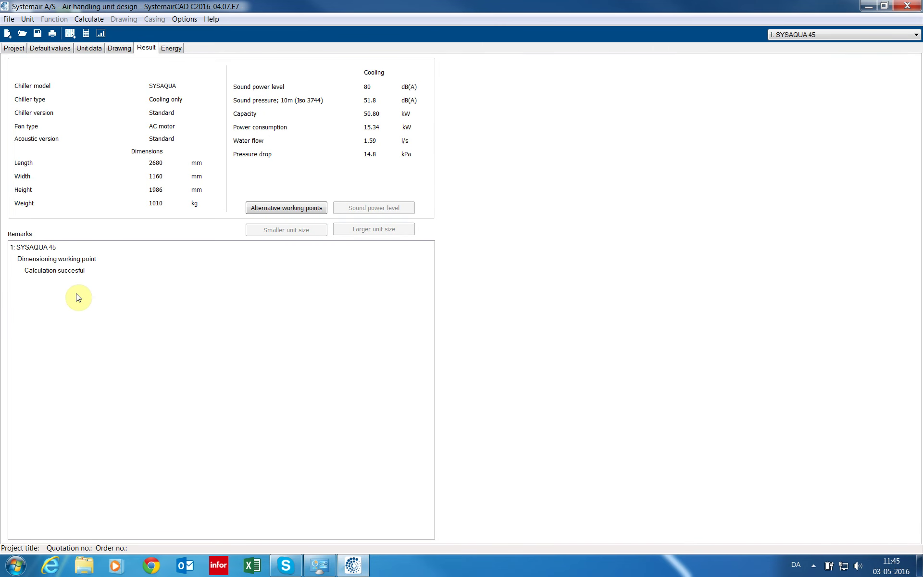
{"action": "left_click", "coordinate": [52, 35]}
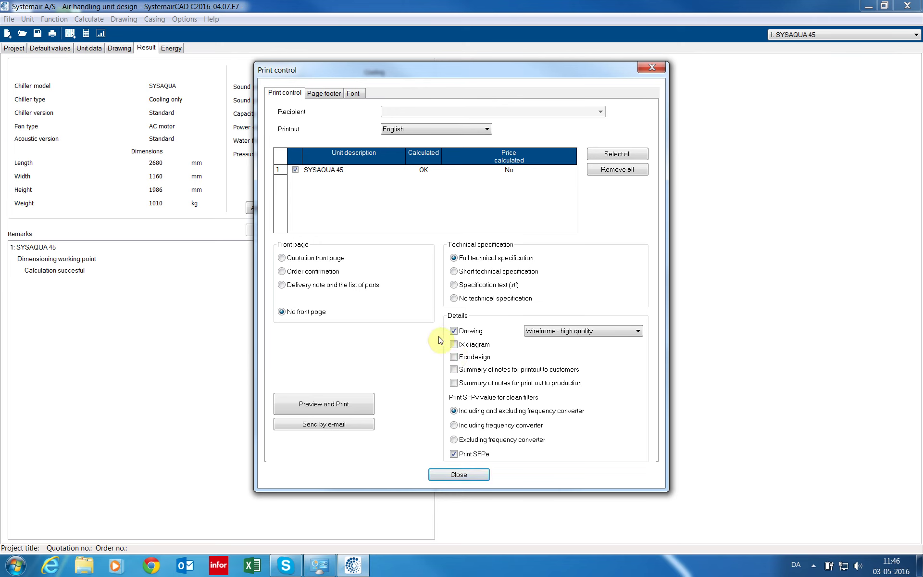
{"action": "left_click", "coordinate": [333, 405]}
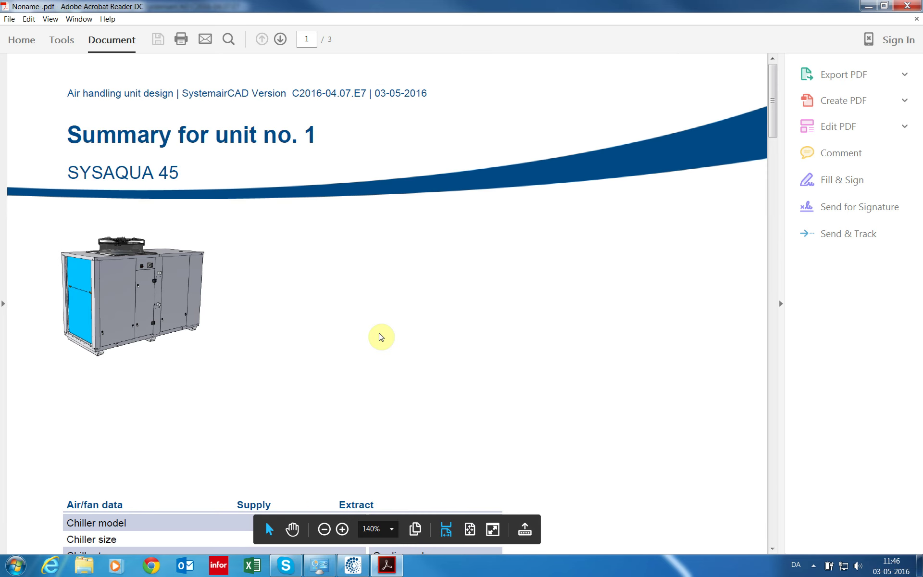
Review the chiller printout at full-page view through the drawing and technical specification pages, and close the preview and print control
{"action": "left_click", "coordinate": [470, 529]}
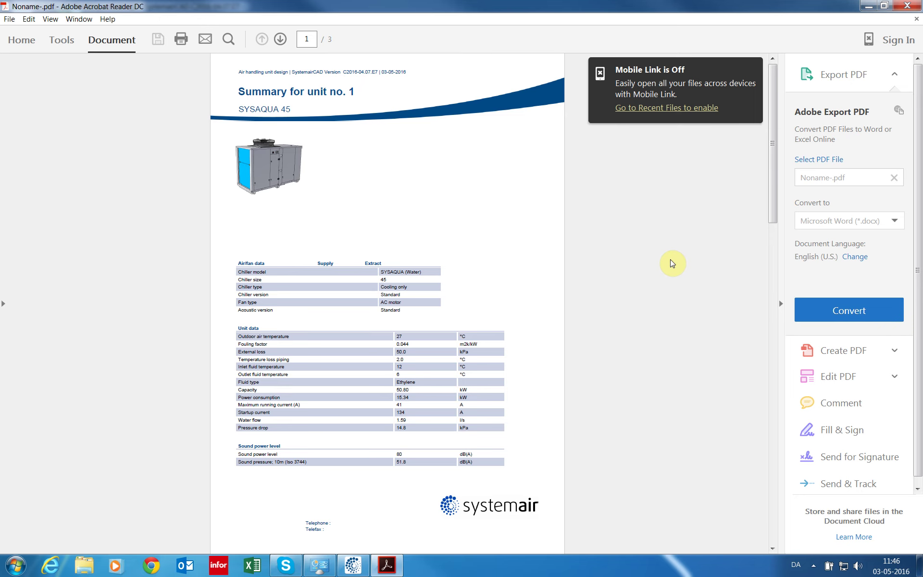
{"action": "scroll", "coordinate": [672, 264], "scroll_direction": "down", "scroll_amount": 3}
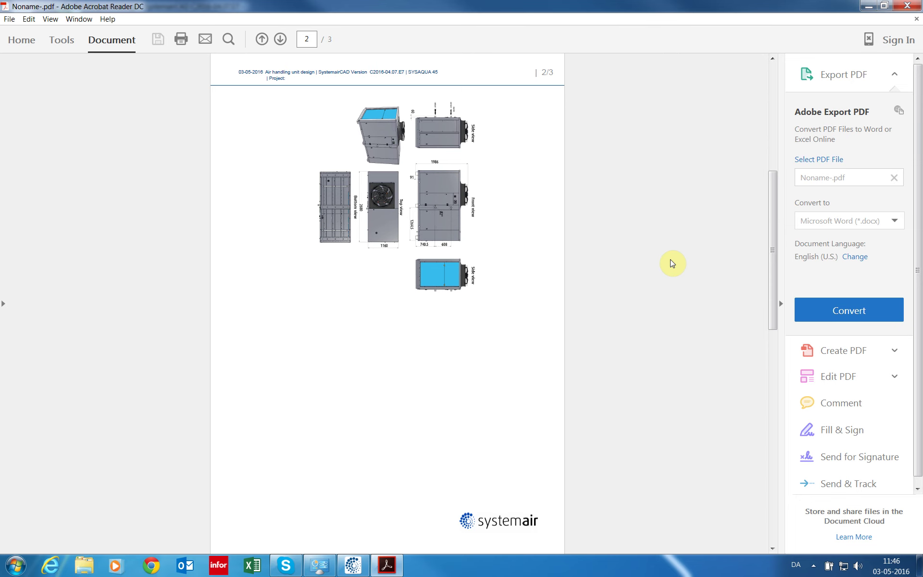
{"action": "scroll", "coordinate": [672, 264], "scroll_direction": "down", "scroll_amount": 3}
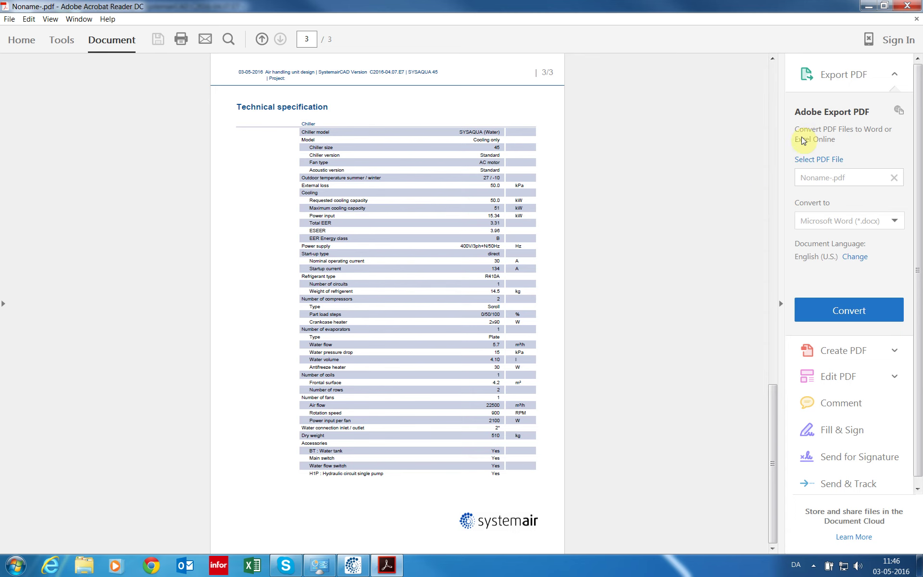
{"action": "left_click", "coordinate": [908, 6]}
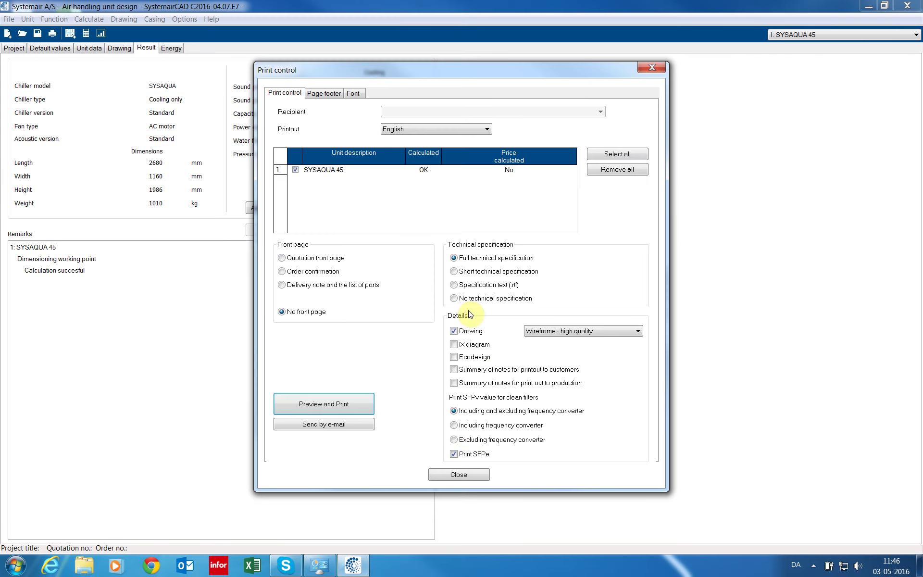
{"action": "left_click", "coordinate": [461, 475]}
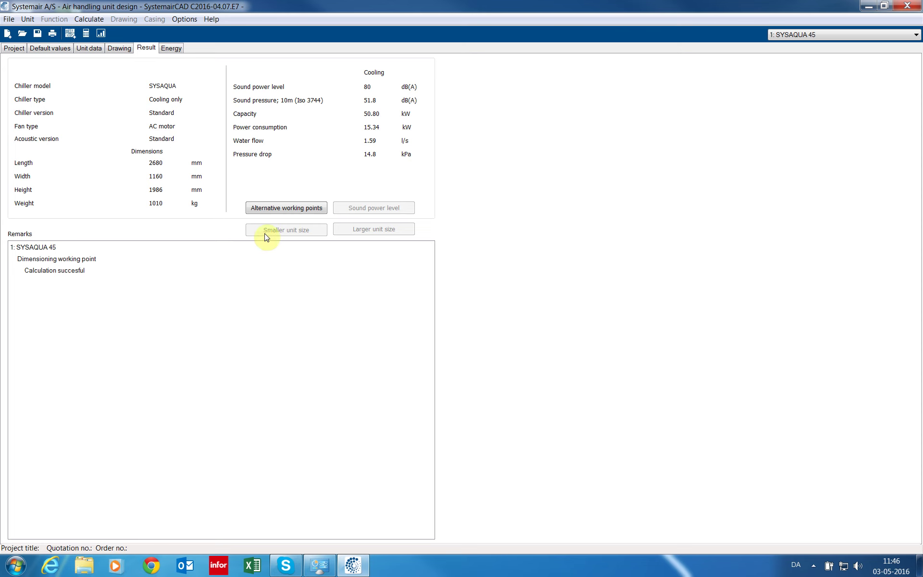
Start a new project and configure a size 25 Danvent DV unit with rotary heat exchanger and separate heating and cooling coils
{"action": "left_click", "coordinate": [8, 33]}
{"action": "left_click", "coordinate": [505, 325]}
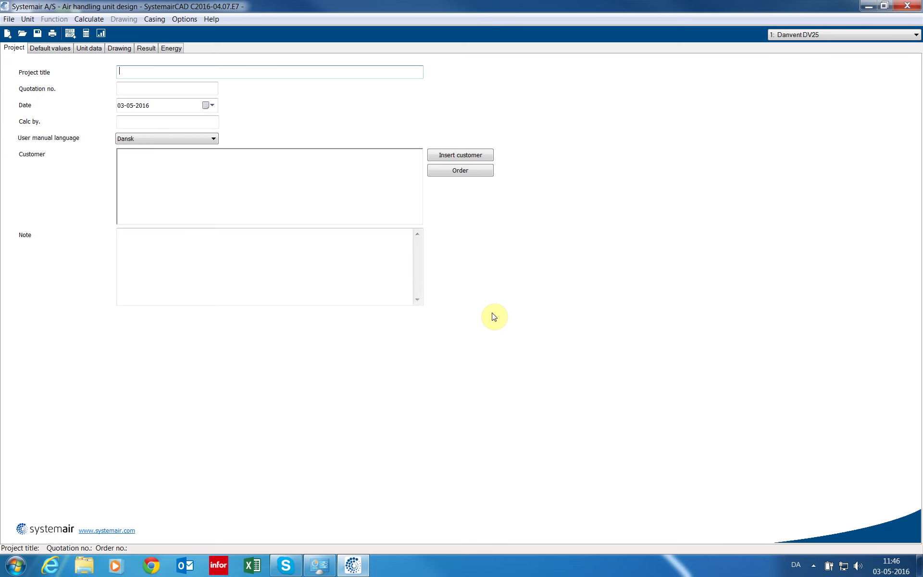
{"action": "left_click", "coordinate": [88, 48]}
{"action": "left_click", "coordinate": [152, 245]}
{"action": "left_click", "coordinate": [356, 146]}
{"action": "left_click", "coordinate": [354, 177]}
{"action": "left_click", "coordinate": [551, 290]}
{"action": "left_click", "coordinate": [216, 478]}
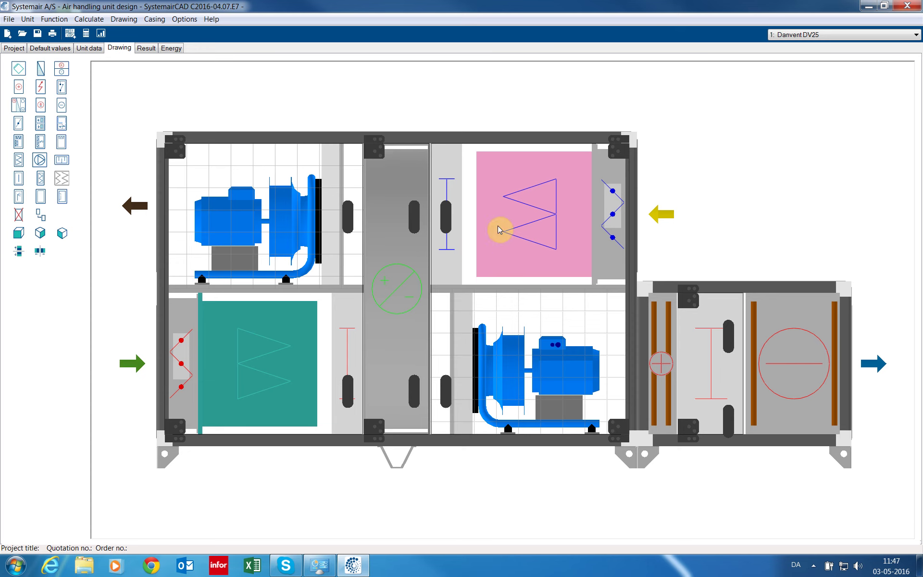
Set the filter class of the extract air filter to M5
{"action": "left_click", "coordinate": [507, 222]}
{"action": "left_click", "coordinate": [507, 222]}
{"action": "left_click", "coordinate": [438, 205]}
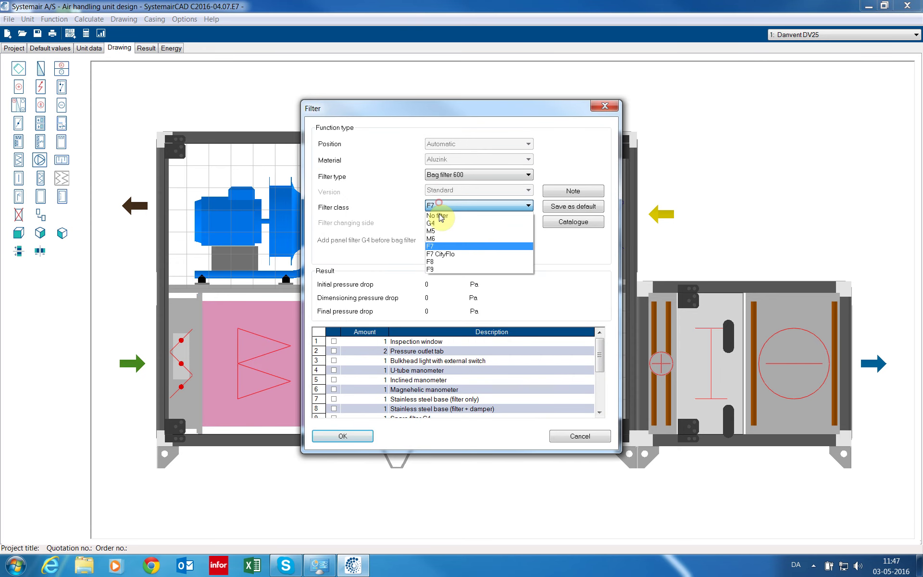
{"action": "left_click", "coordinate": [440, 231]}
{"action": "left_click", "coordinate": [337, 436]}
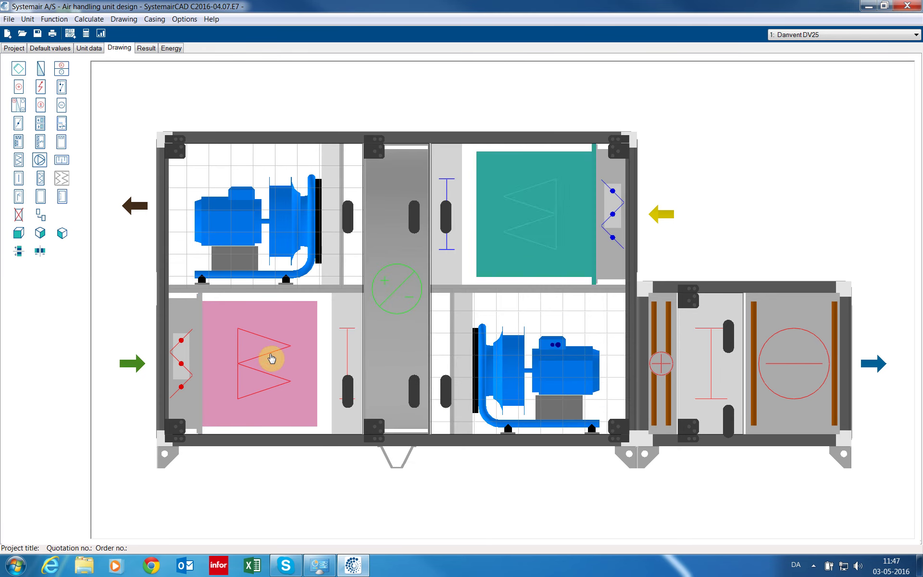
Copy the air handling unit with separate heating and cooling coils within the project
{"action": "left_click", "coordinate": [28, 19]}
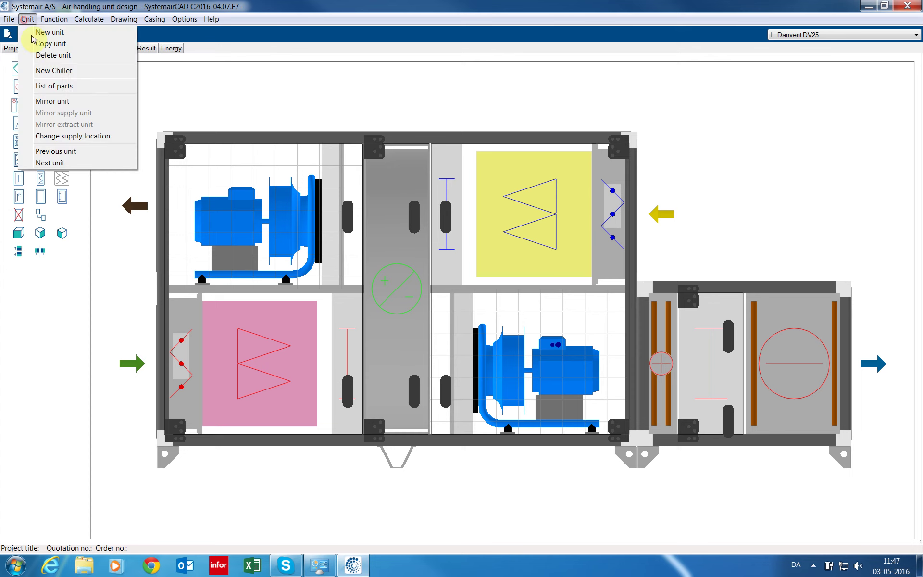
{"action": "left_click", "coordinate": [38, 44]}
{"action": "left_click", "coordinate": [505, 324]}
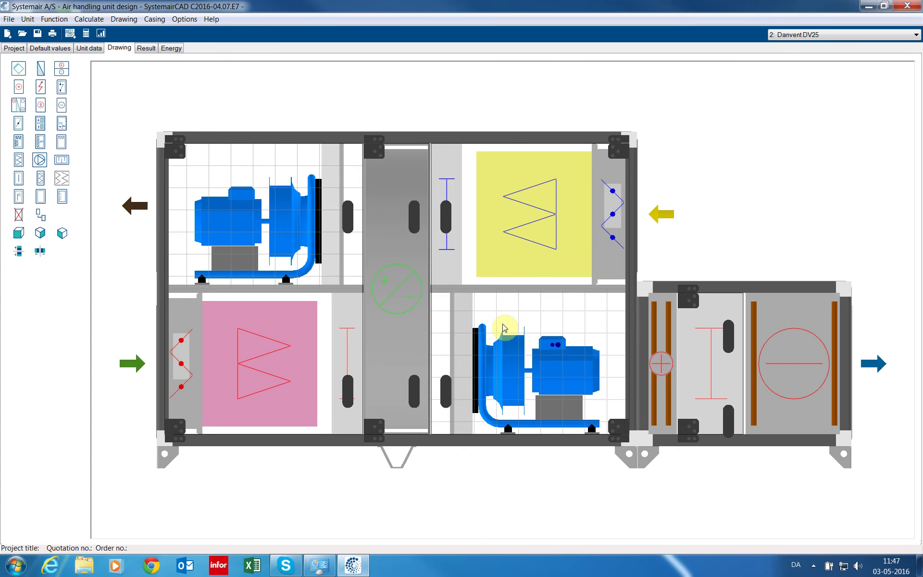
Add a new size 25 Danvent DV unit with rotary heat exchanger and one combined heating/cooling coil
{"action": "left_click", "coordinate": [28, 19]}
{"action": "left_click", "coordinate": [48, 32]}
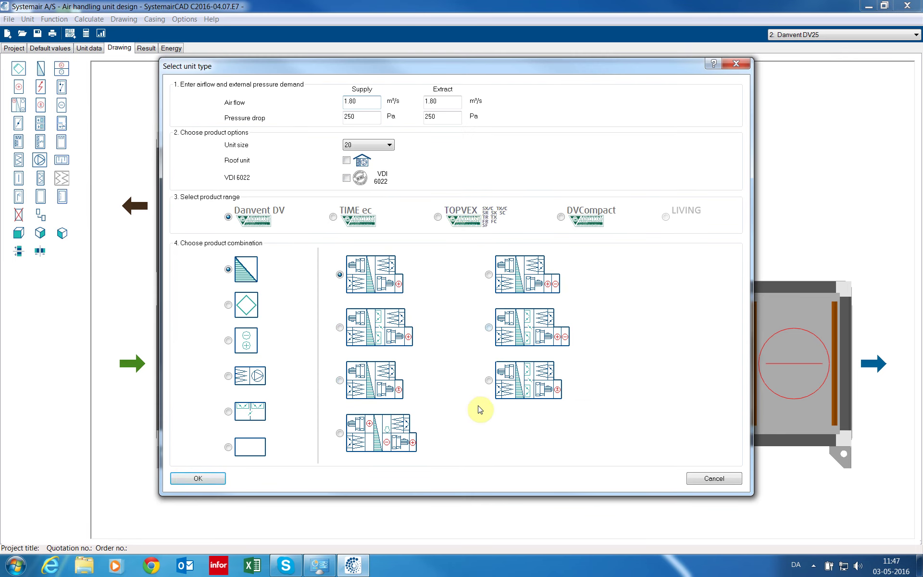
{"action": "left_click", "coordinate": [368, 384]}
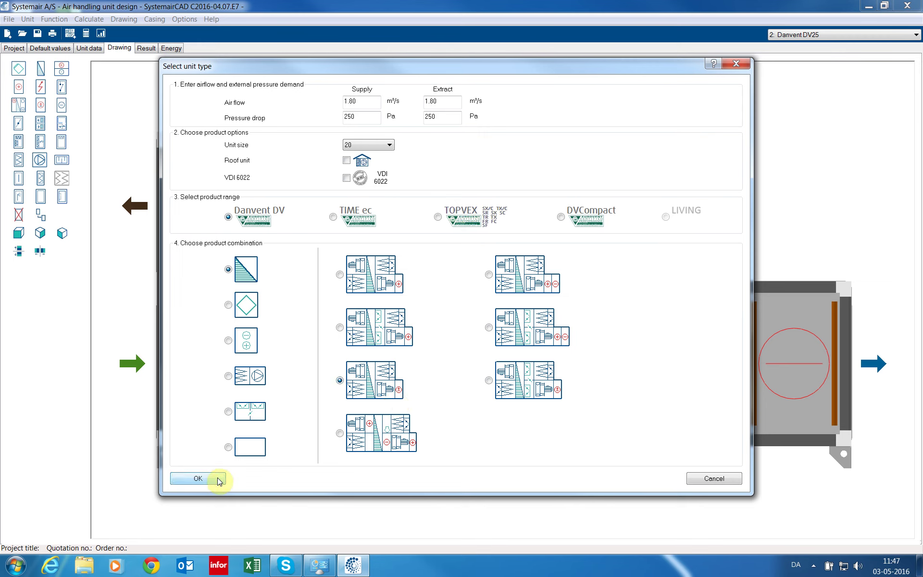
{"action": "left_click", "coordinate": [364, 145]}
{"action": "left_click", "coordinate": [361, 179]}
{"action": "left_click", "coordinate": [206, 478]}
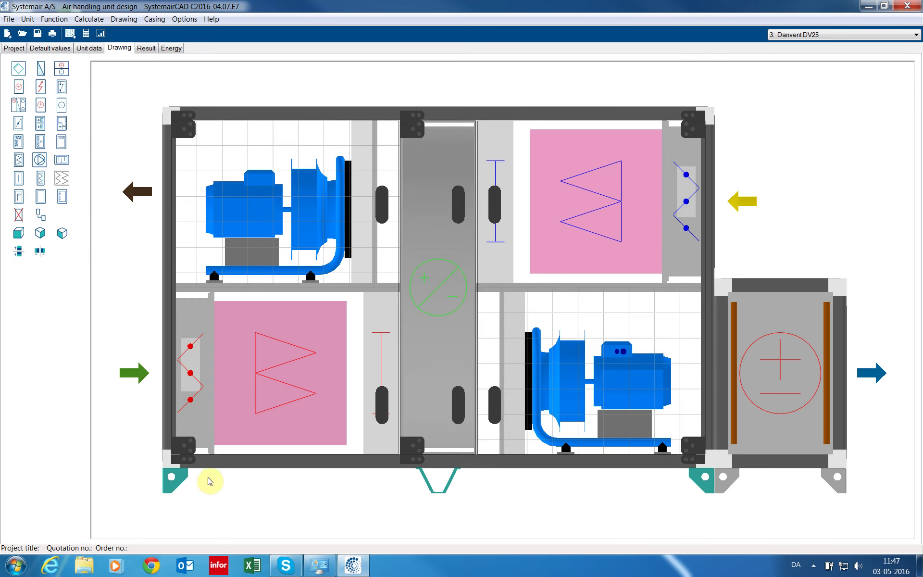
Copy the unit with the combined heating/cooling coil and make the fourth unit the active one
{"action": "left_click", "coordinate": [28, 19]}
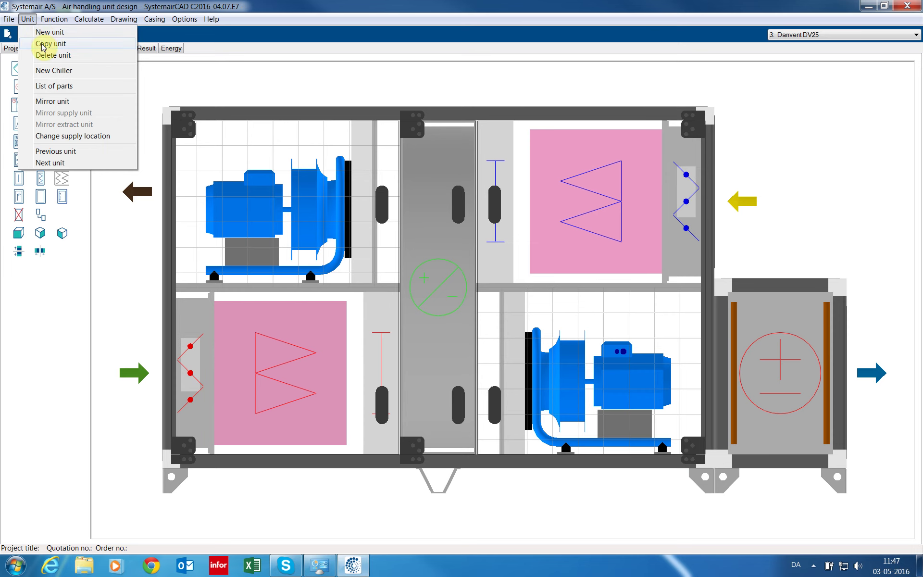
{"action": "left_click", "coordinate": [42, 45]}
{"action": "left_click", "coordinate": [505, 324]}
{"action": "left_click", "coordinate": [264, 420]}
{"action": "left_click", "coordinate": [829, 102]}
{"action": "left_click", "coordinate": [845, 35]}
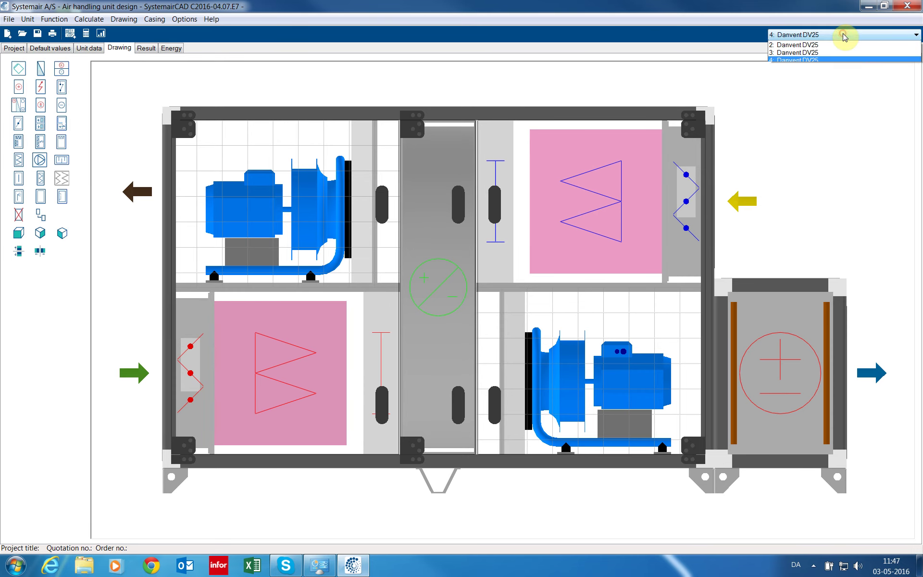
{"action": "left_click", "coordinate": [842, 69]}
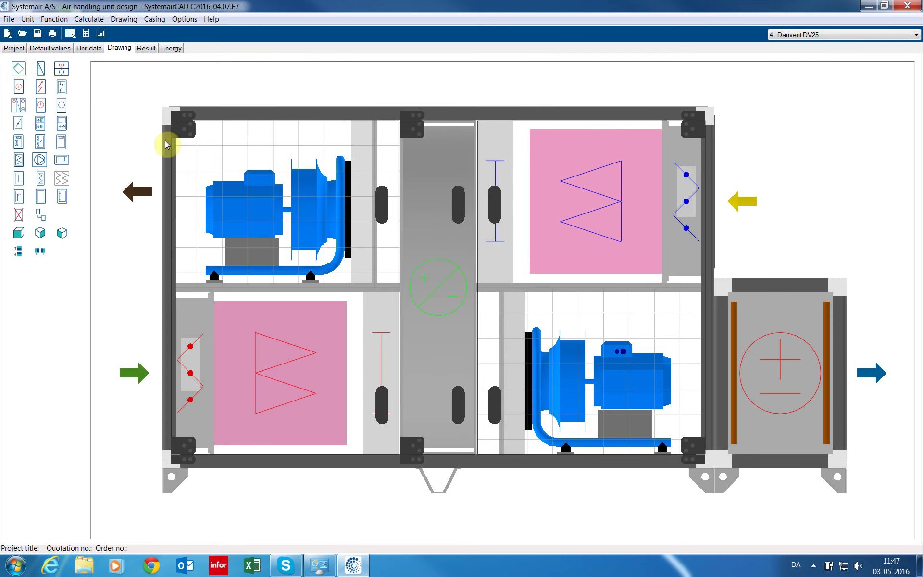
Calculate all units in the project and review the remarks for each one
{"action": "left_click", "coordinate": [89, 19]}
{"action": "left_click", "coordinate": [92, 29]}
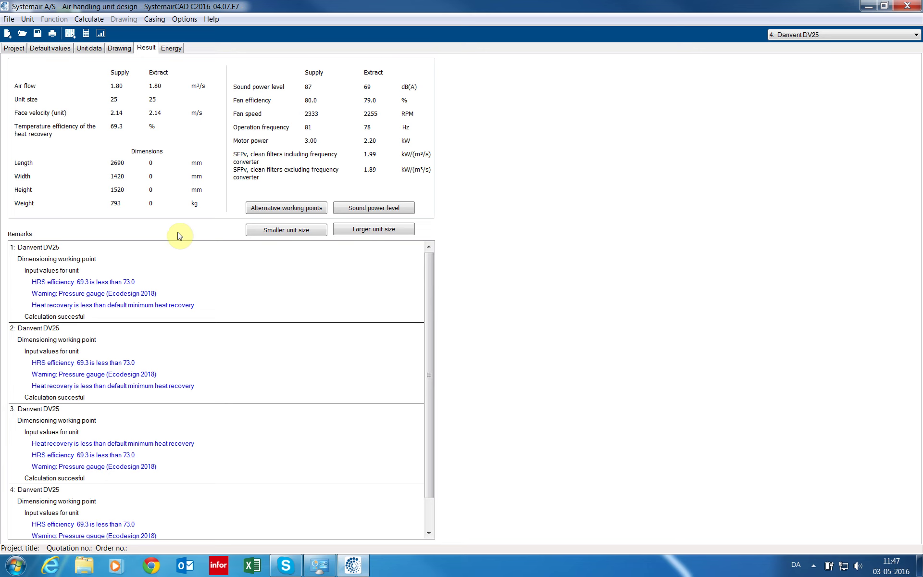
{"action": "left_click_drag", "start_coordinate": [428, 308], "coordinate": [374, 410]}
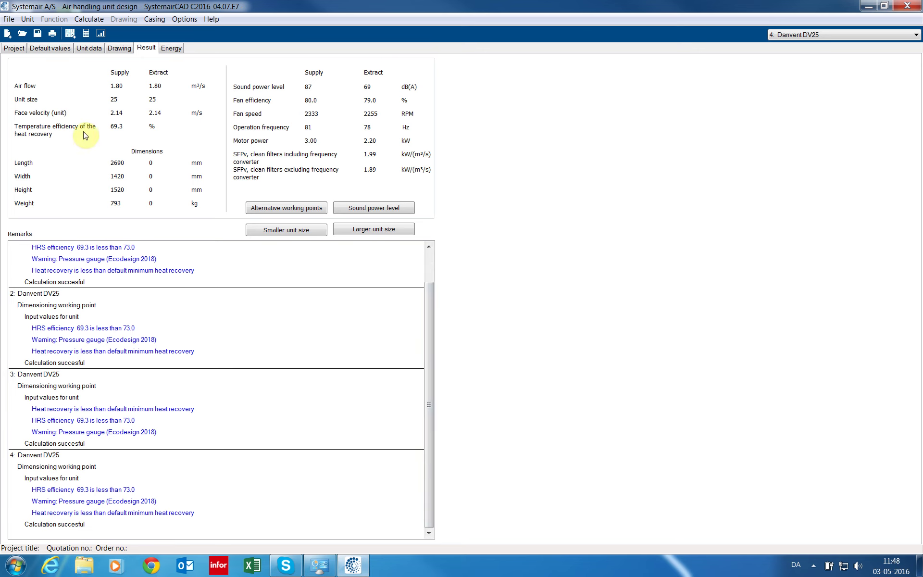
Start defining a new chiller for the calculated air handling units
{"action": "left_click", "coordinate": [29, 20]}
{"action": "left_click", "coordinate": [42, 70]}
{"action": "left_click_drag", "start_coordinate": [205, 30], "coordinate": [400, 87]}
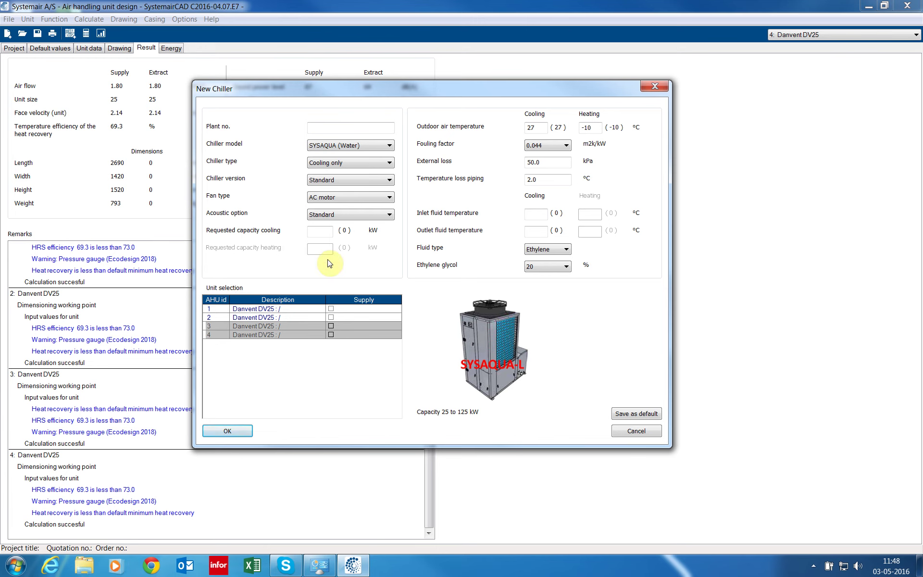
Try to assign units 3 and 4 to the chiller, and switch the chiller type to Heat pump and back to Cooling only
{"action": "left_click", "coordinate": [329, 328]}
{"action": "left_click", "coordinate": [331, 334]}
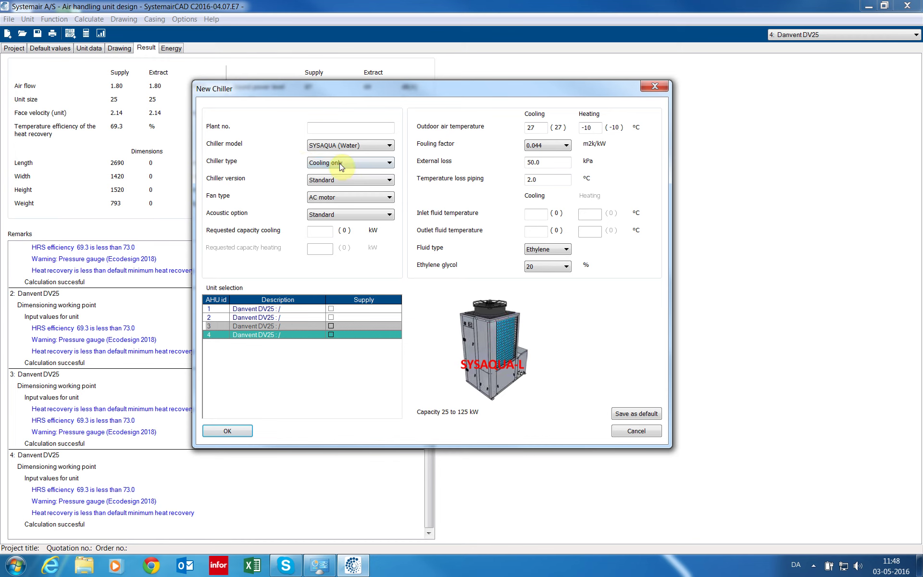
{"action": "left_click", "coordinate": [371, 163]}
{"action": "left_click", "coordinate": [359, 178]}
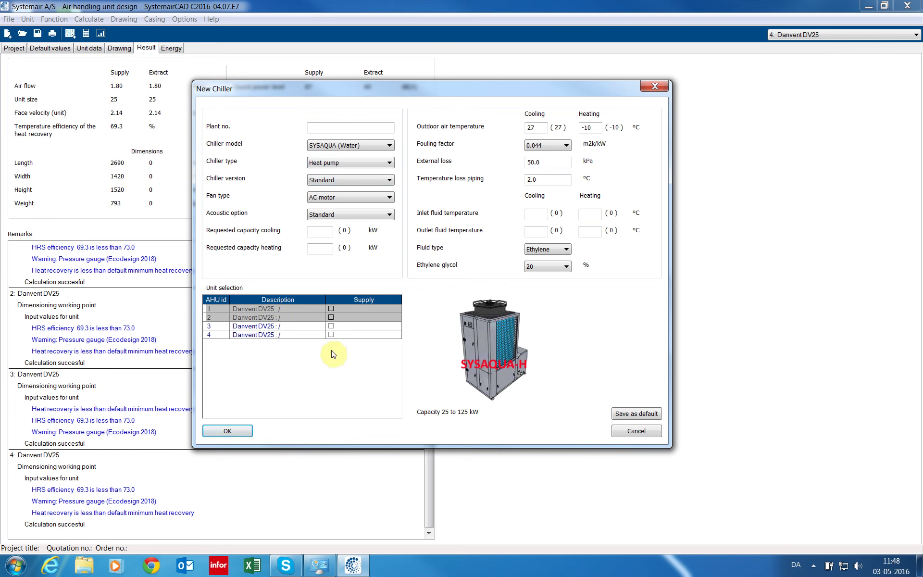
{"action": "left_click", "coordinate": [353, 165]}
{"action": "left_click", "coordinate": [349, 173]}
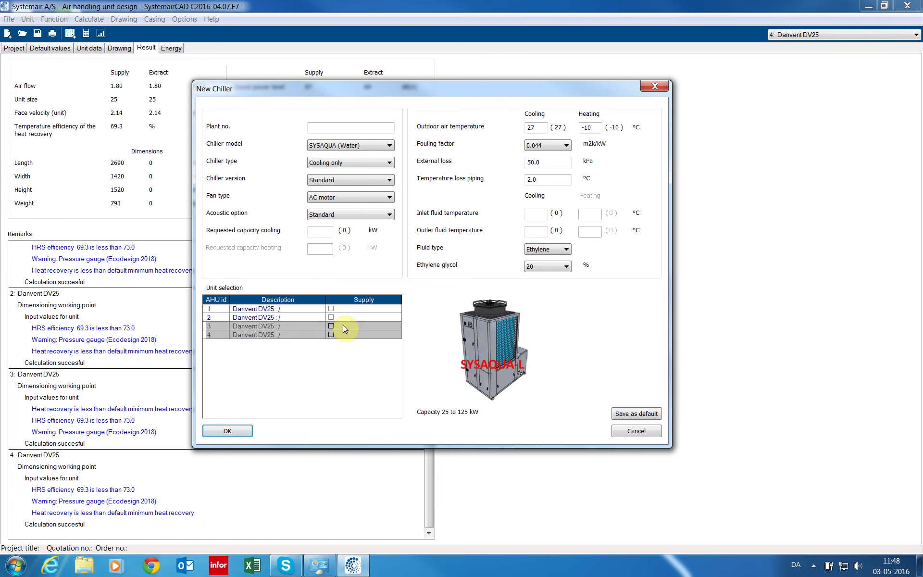
Assign units 1 and 2 to the cooling-only chiller and create it with 12 °C inlet and 6 °C outlet fluid temperatures
{"action": "left_click", "coordinate": [331, 309]}
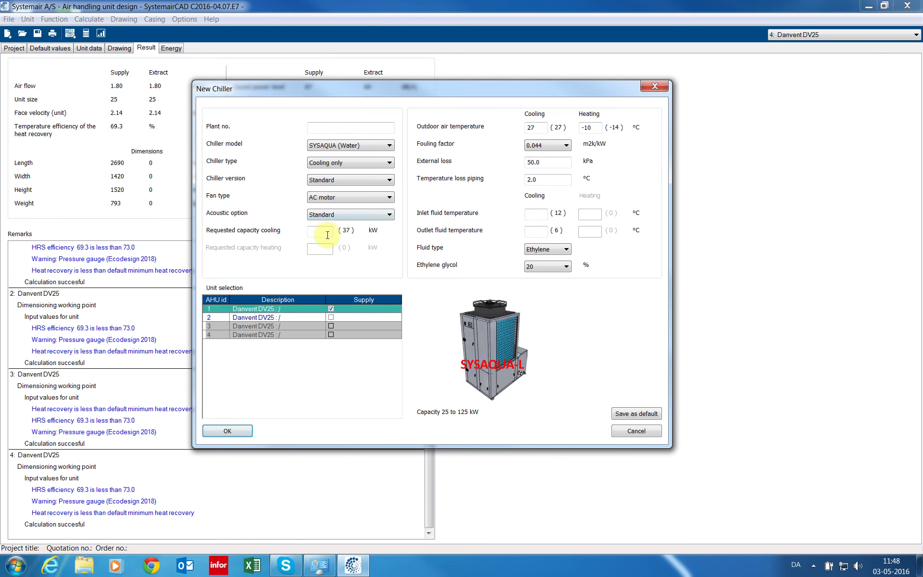
{"action": "left_click", "coordinate": [331, 318]}
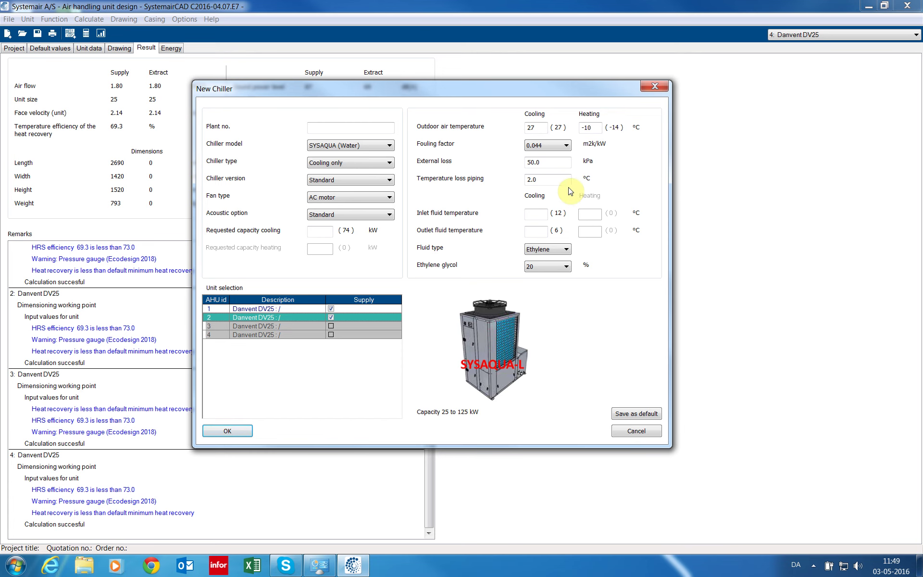
{"action": "left_click", "coordinate": [534, 212]}
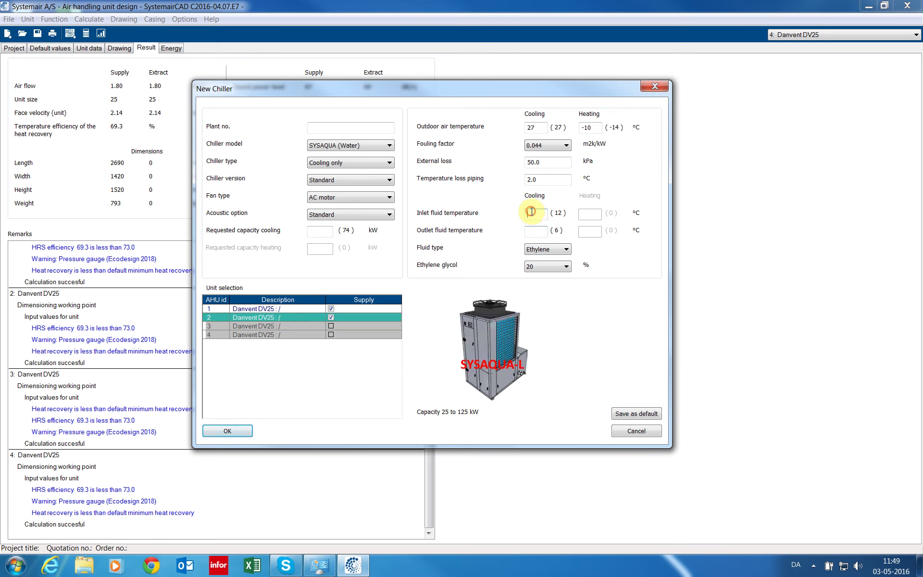
{"action": "type", "text": "12"}
{"action": "key", "text": "Tab"}
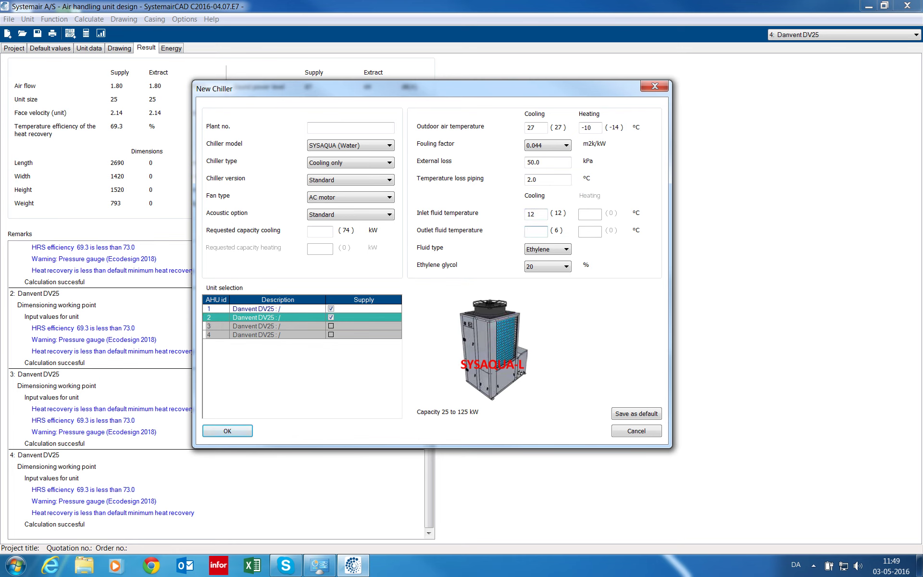
{"action": "type", "text": "6"}
{"action": "key", "text": "Tab"}
{"action": "left_click", "coordinate": [240, 431]}
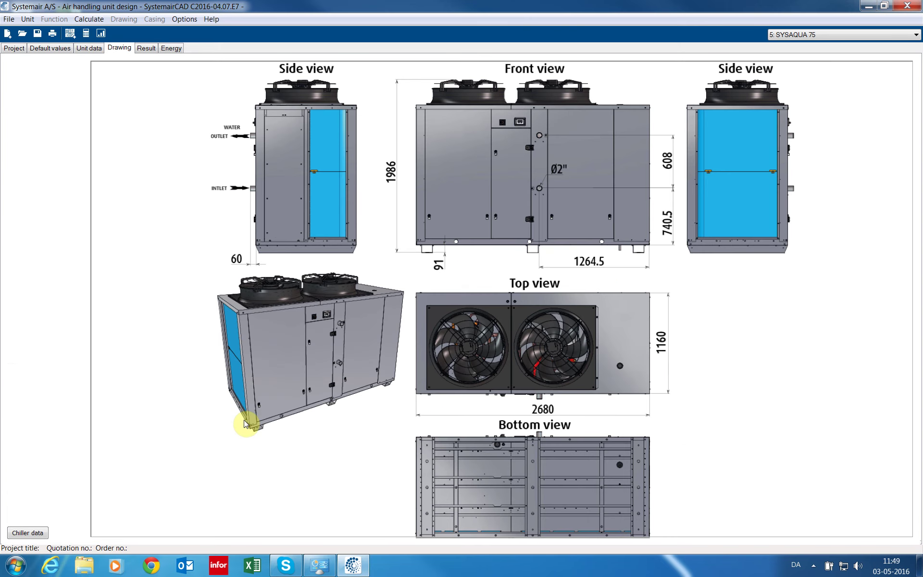
Remove unit 2 from the new chiller's selected units, assign it again, and review the chiller's calculation results
{"action": "double_click", "coordinate": [478, 192]}
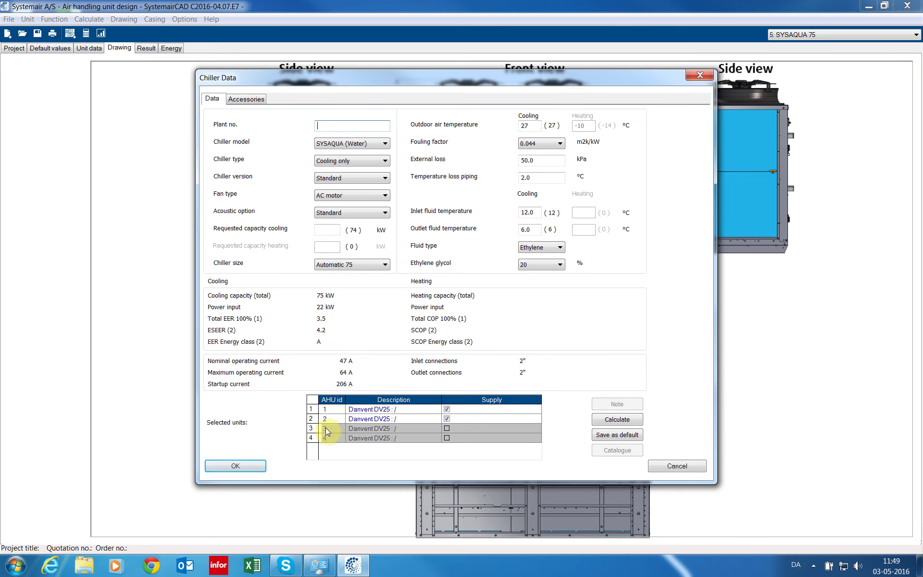
{"action": "left_click", "coordinate": [448, 419]}
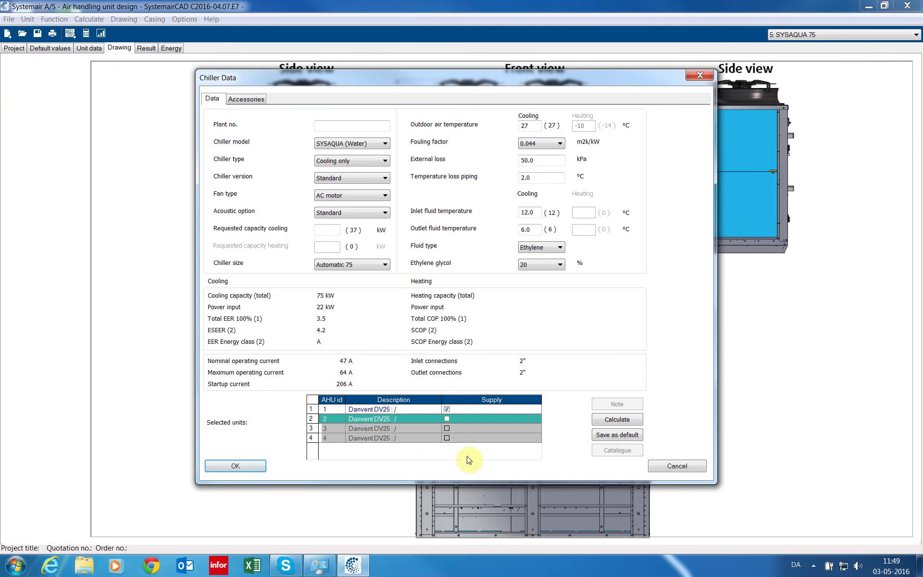
{"action": "left_click", "coordinate": [447, 419]}
{"action": "left_click", "coordinate": [239, 465]}
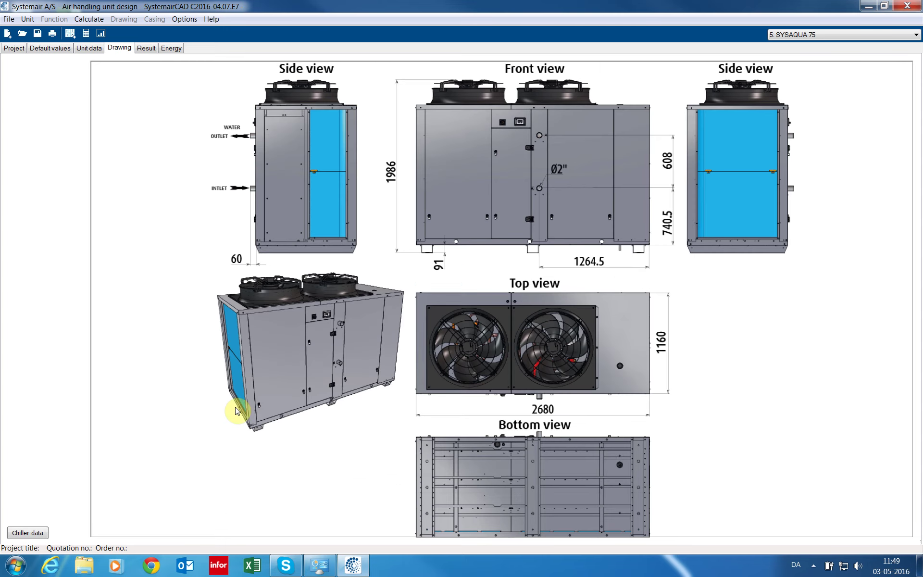
{"action": "left_click", "coordinate": [146, 48]}
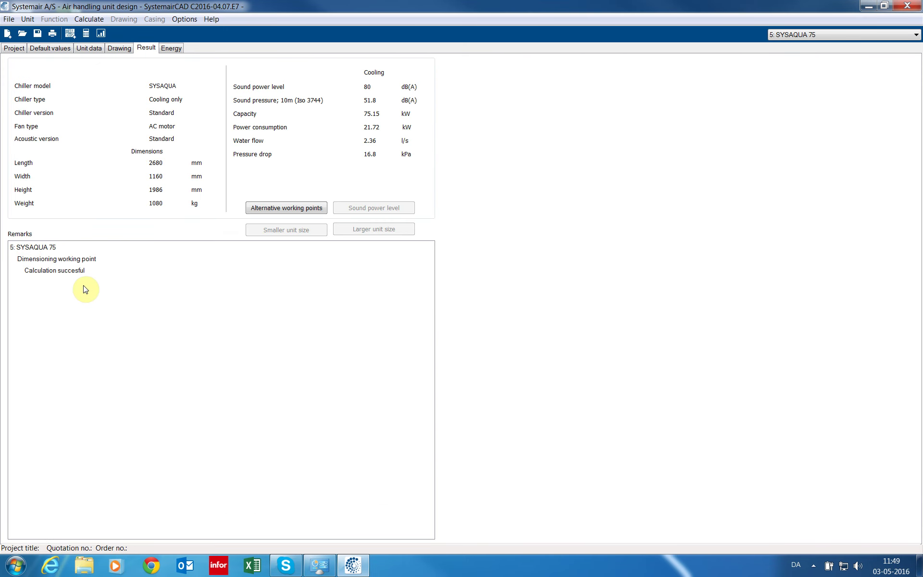
Start another new chiller of type Heat pump and assign units 3 and 4 to it
{"action": "left_click", "coordinate": [27, 19]}
{"action": "left_click", "coordinate": [36, 69]}
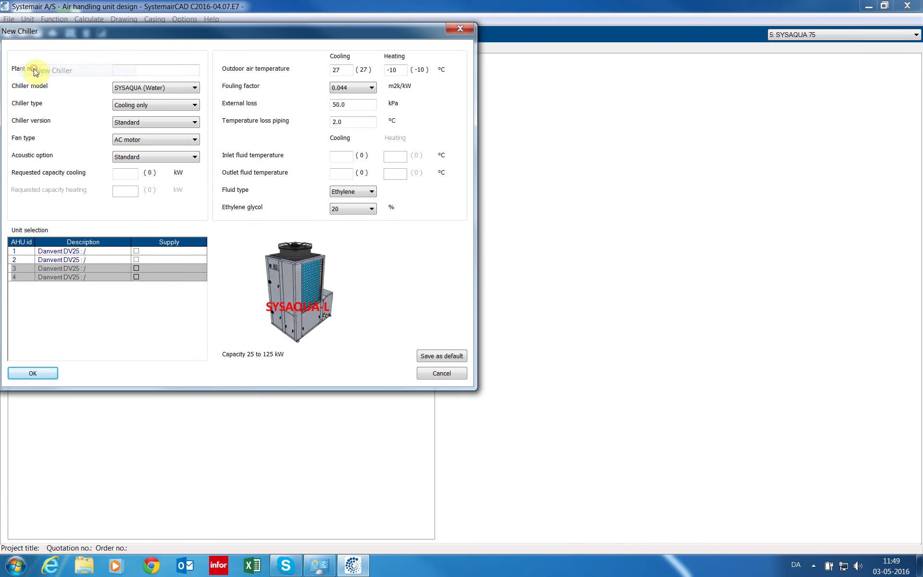
{"action": "left_click_drag", "start_coordinate": [198, 30], "coordinate": [360, 115]}
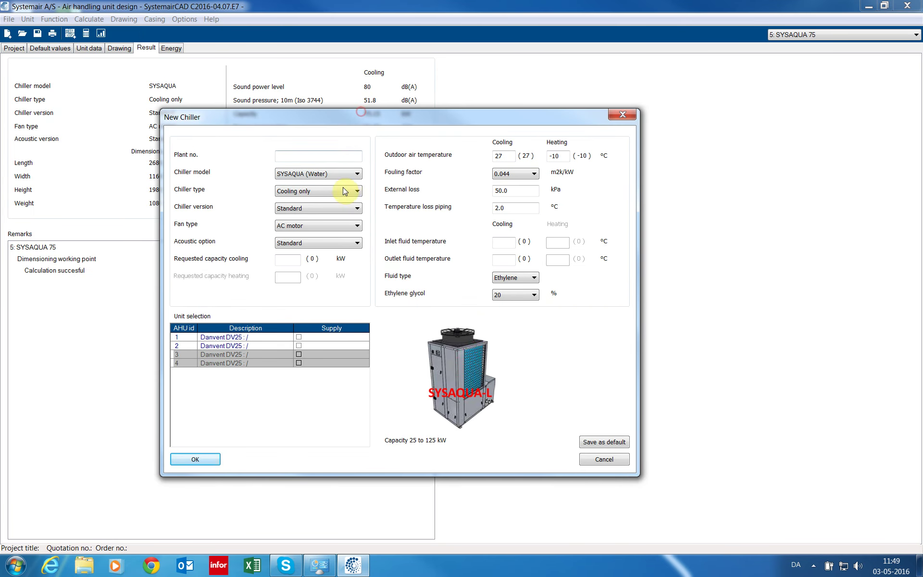
{"action": "left_click", "coordinate": [343, 191]}
{"action": "left_click", "coordinate": [325, 209]}
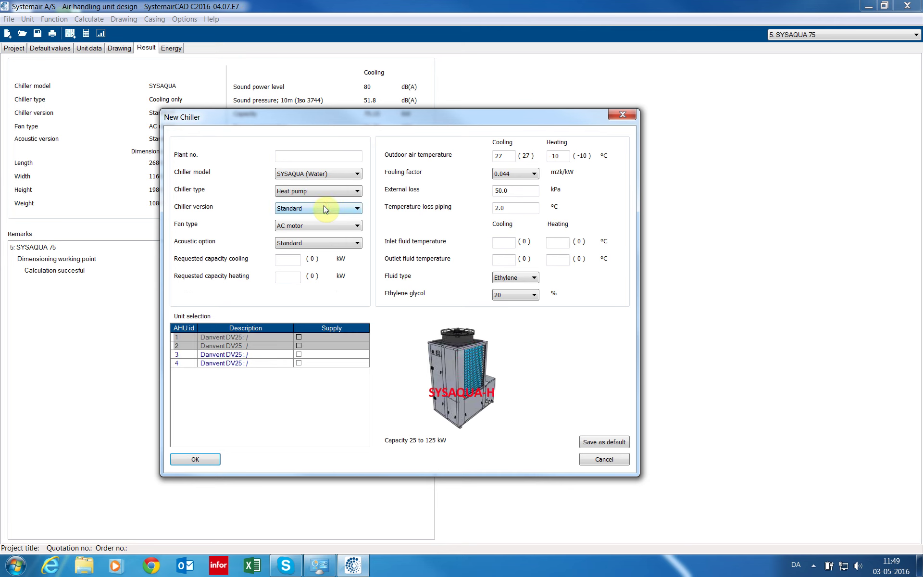
{"action": "left_click", "coordinate": [298, 364]}
{"action": "left_click", "coordinate": [299, 355]}
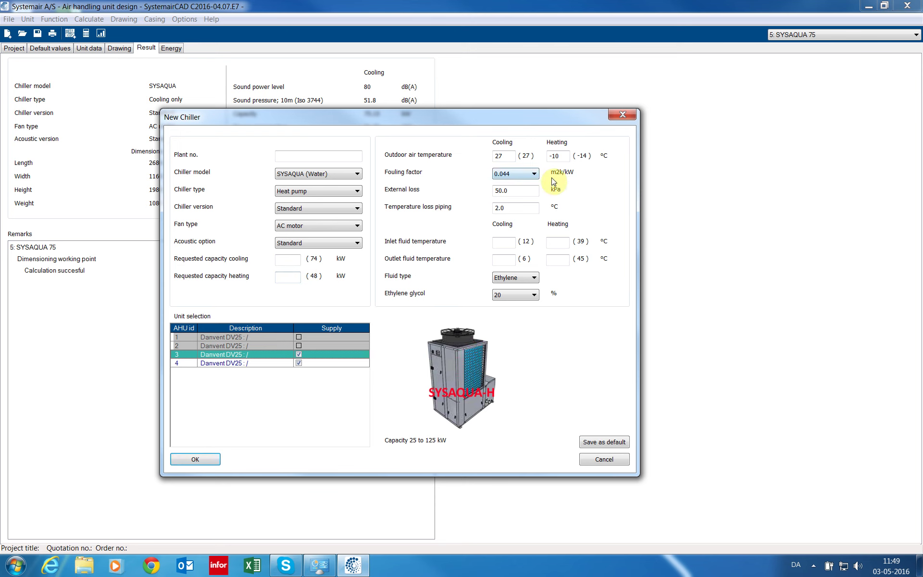
Create the heat pump with cooling inlet/outlet temperatures of 12/6 °C and heating inlet/outlet temperatures of 30/40 °C, and show its results
{"action": "left_click", "coordinate": [504, 243]}
{"action": "type", "text": "12"}
{"action": "key", "text": "Tab"}
{"action": "type", "text": "6"}
{"action": "key", "text": "Tab"}
{"action": "key", "text": "Tab"}
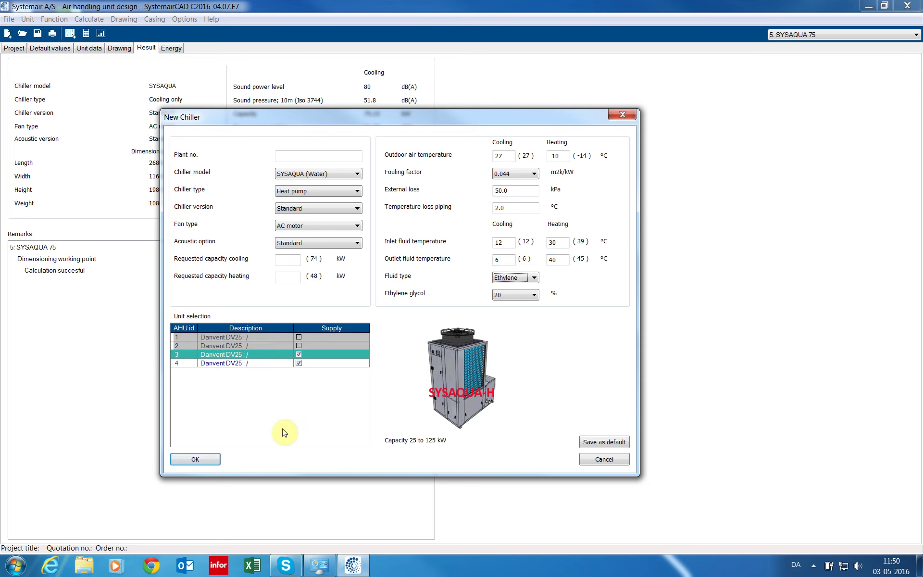
{"action": "left_click", "coordinate": [216, 459]}
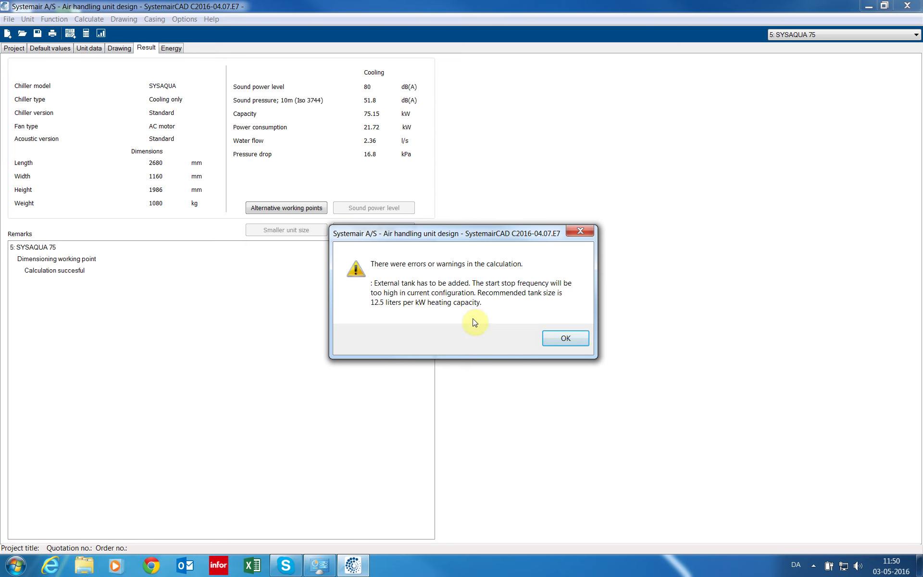
{"action": "left_click", "coordinate": [557, 338]}
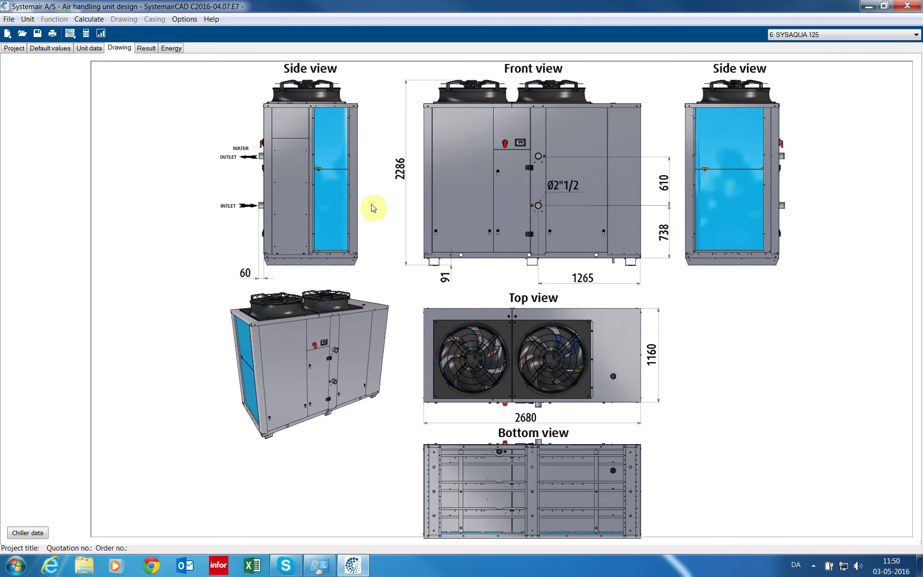
{"action": "left_click", "coordinate": [146, 48]}
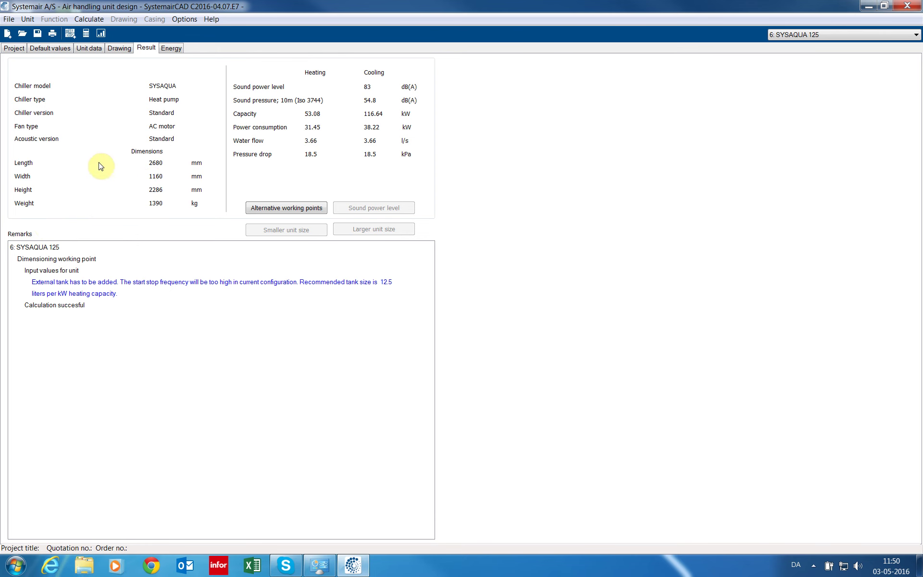
Generate a print preview covering all air handling units and both chillers, with full technical specification
{"action": "left_click", "coordinate": [52, 34]}
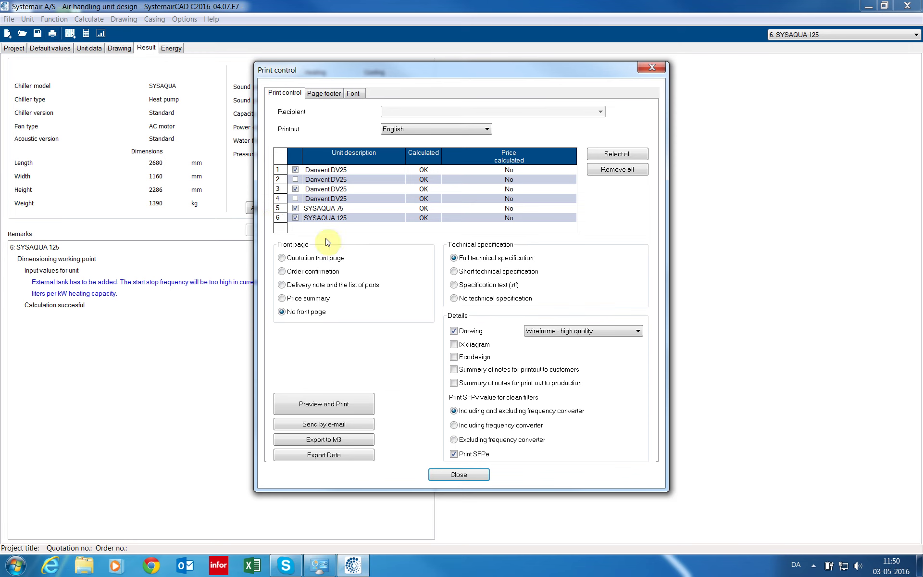
{"action": "left_click", "coordinate": [601, 155]}
{"action": "left_click", "coordinate": [340, 404]}
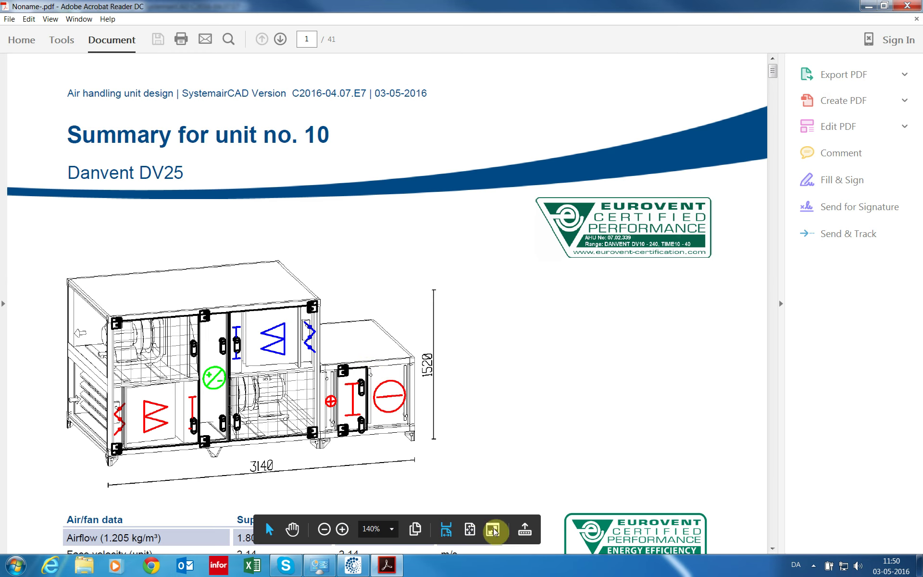
Fit whole pages in the PDF report and examine the summaries and technical specifications of both chillers through the last page
{"action": "left_click", "coordinate": [470, 529]}
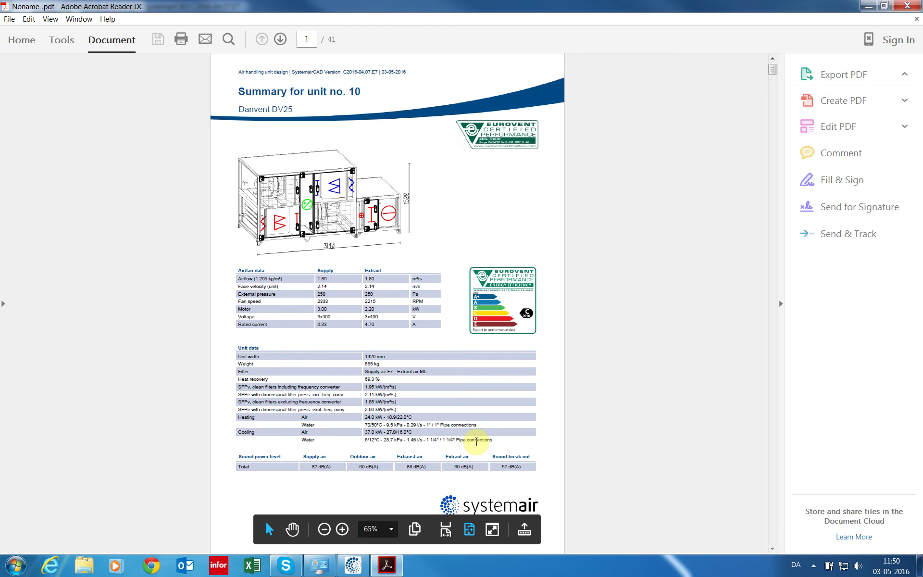
{"action": "scroll", "coordinate": [476, 441], "scroll_direction": "down", "scroll_amount": 20}
{"action": "scroll", "coordinate": [479, 447], "scroll_direction": "down", "scroll_amount": 20}
{"action": "scroll", "coordinate": [478, 446], "scroll_direction": "down", "scroll_amount": 15}
{"action": "scroll", "coordinate": [478, 446], "scroll_direction": "down", "scroll_amount": 20}
{"action": "scroll", "coordinate": [479, 446], "scroll_direction": "down", "scroll_amount": 20}
{"action": "scroll", "coordinate": [479, 446], "scroll_direction": "down", "scroll_amount": 20}
{"action": "scroll", "coordinate": [478, 446], "scroll_direction": "down", "scroll_amount": 20}
{"action": "scroll", "coordinate": [477, 442], "scroll_direction": "down", "scroll_amount": 5}
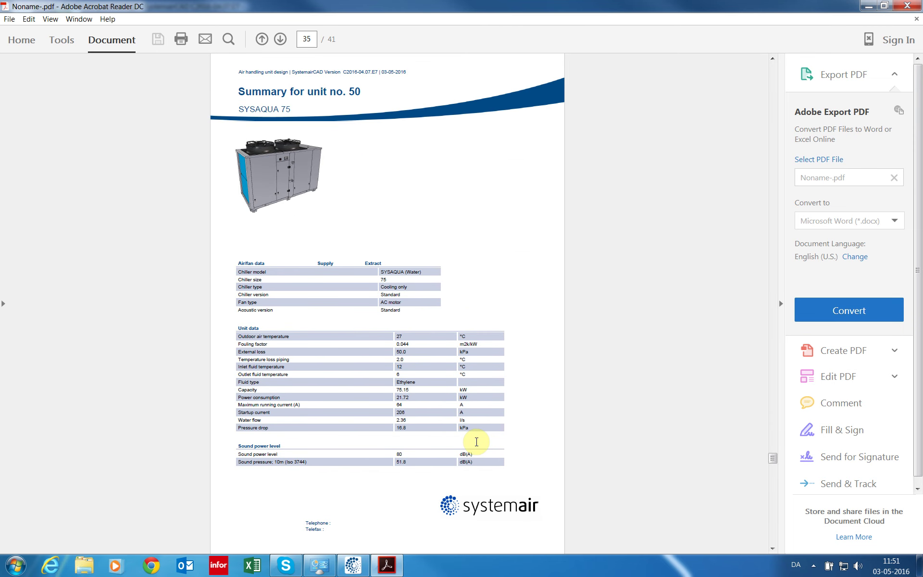
{"action": "scroll", "coordinate": [477, 442], "scroll_direction": "down", "scroll_amount": 5}
{"action": "scroll", "coordinate": [478, 446], "scroll_direction": "down", "scroll_amount": 5}
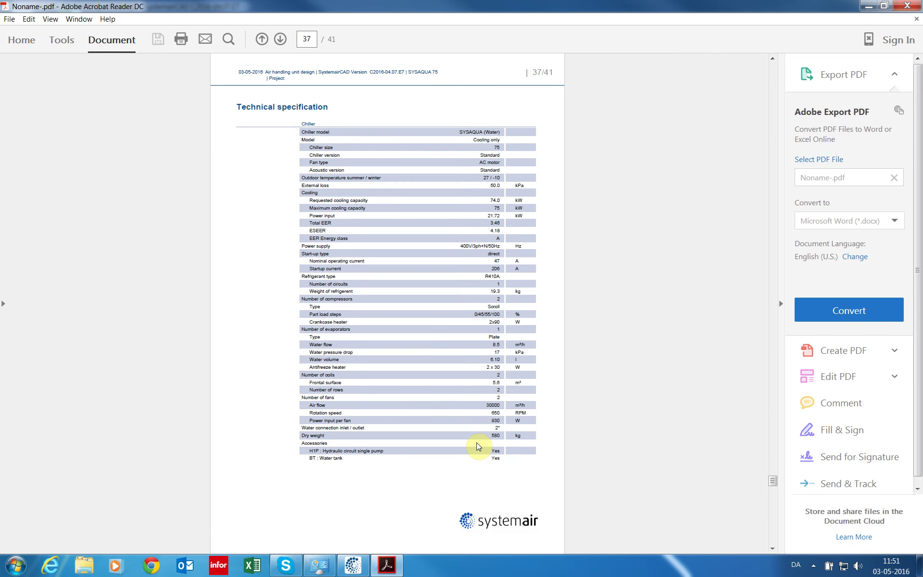
{"action": "scroll", "coordinate": [478, 443], "scroll_direction": "down", "scroll_amount": 5}
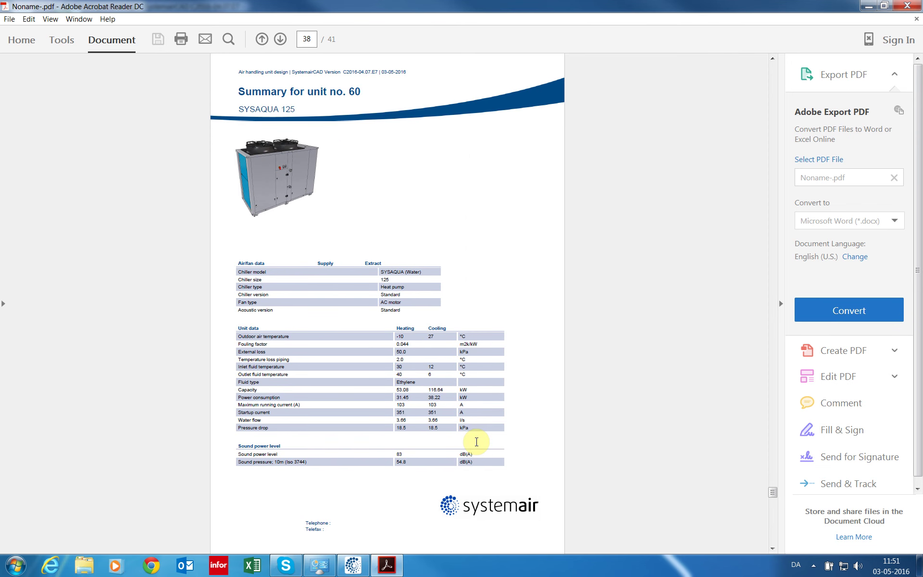
{"action": "scroll", "coordinate": [477, 442], "scroll_direction": "down", "scroll_amount": 5}
{"action": "scroll", "coordinate": [478, 446], "scroll_direction": "down", "scroll_amount": 10}
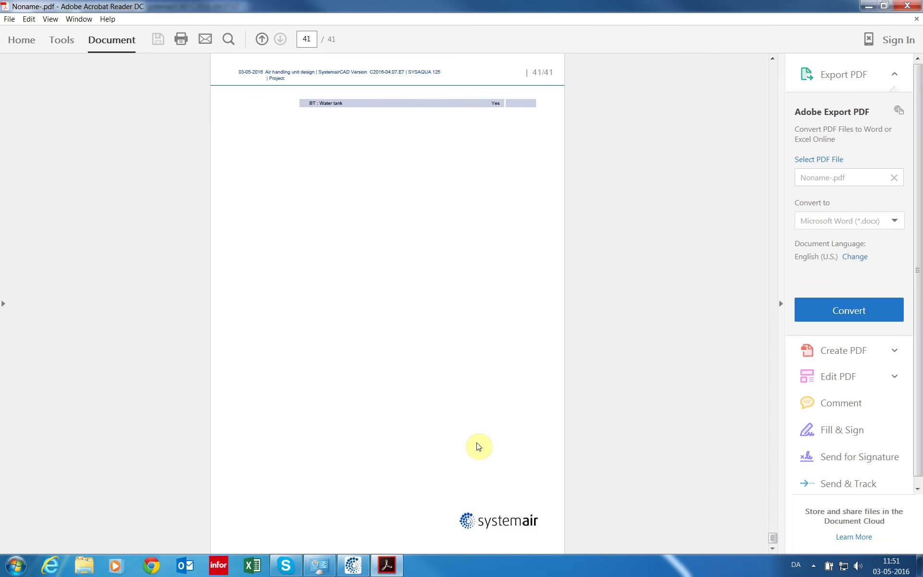
Close the PDF report, return to SystemairCAD and leave the print settings
{"action": "left_click", "coordinate": [908, 6]}
{"action": "left_click", "coordinate": [356, 565]}
{"action": "left_click", "coordinate": [454, 478]}
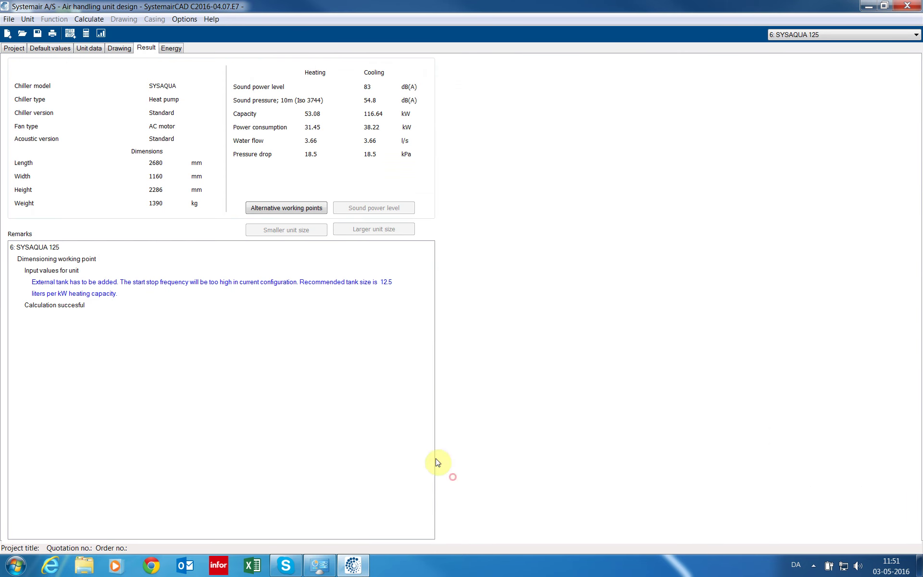